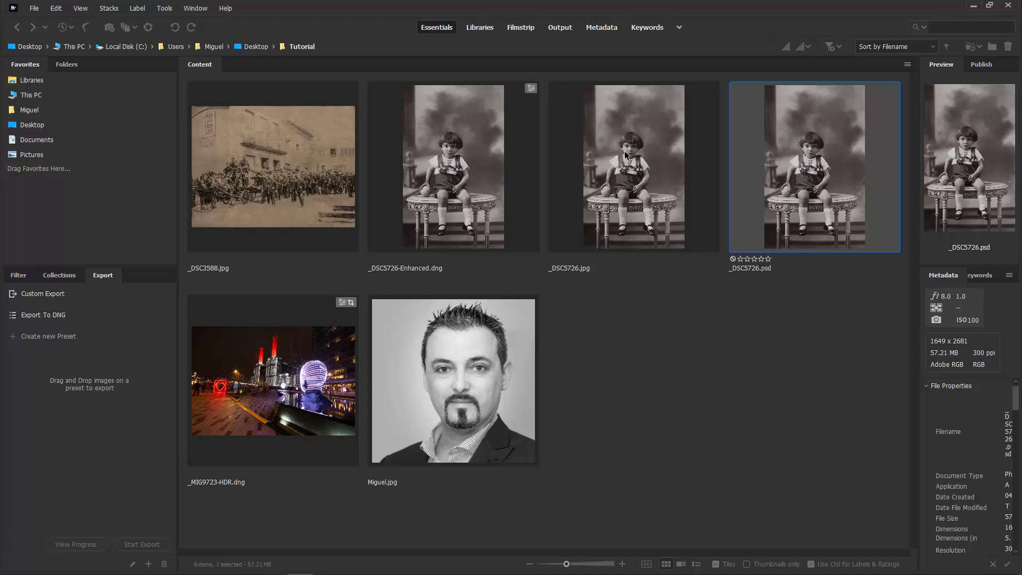
# - Select the _DSC5726.jpg child portrait in the Tutorial folder and open it in Camera Raw
pyautogui.click(620, 174)
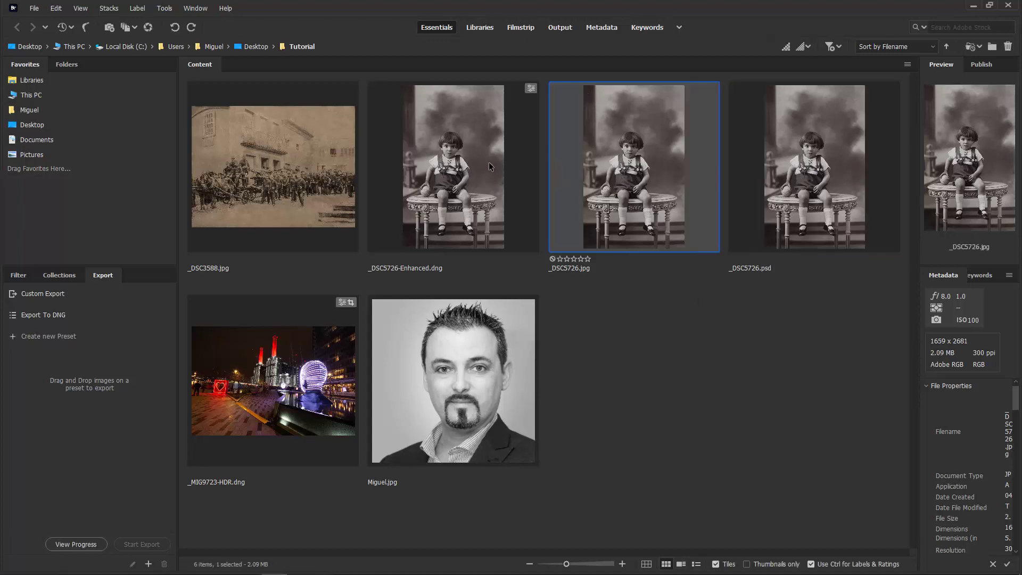
pyautogui.click(449, 170)
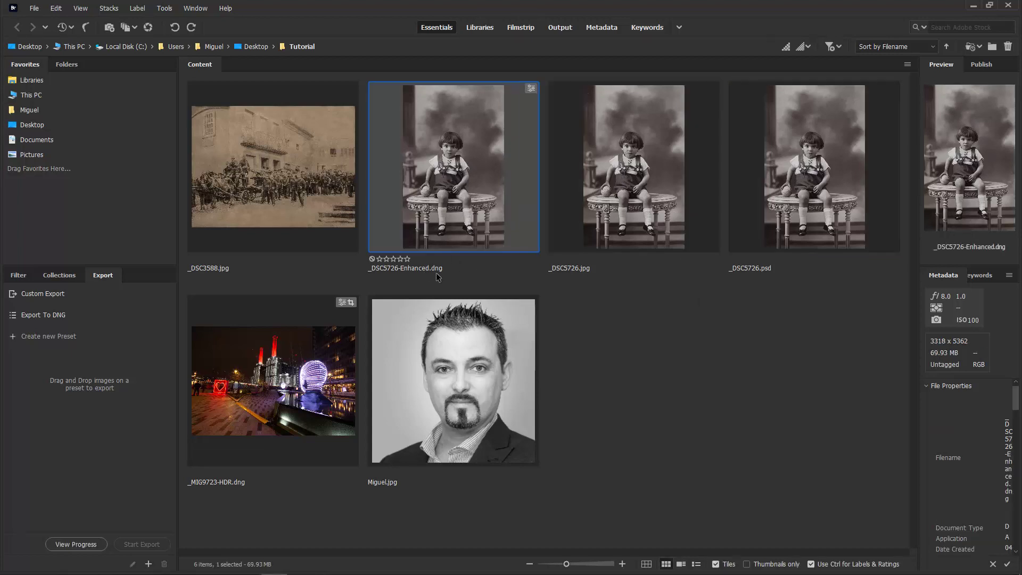
pyautogui.click(612, 172)
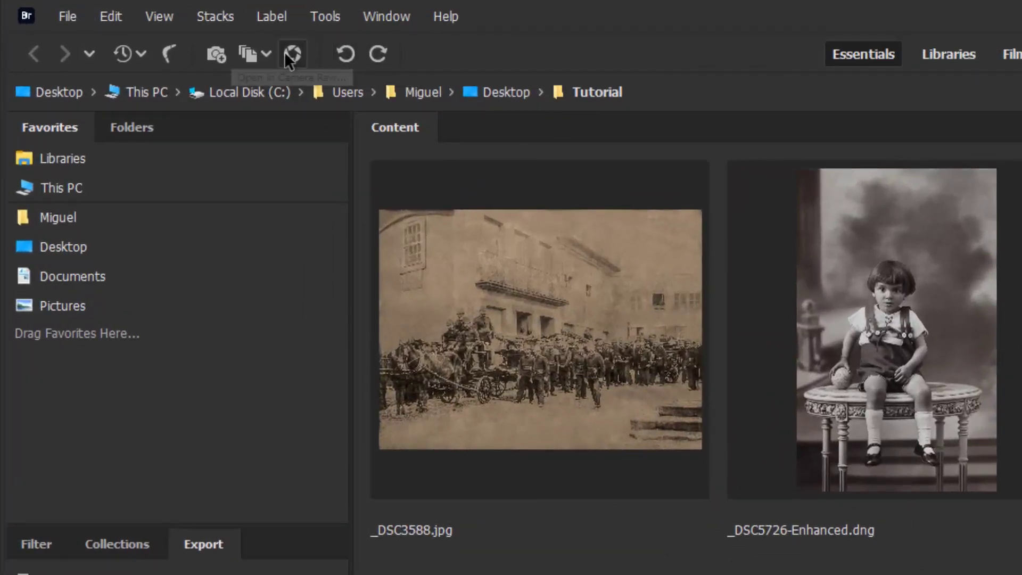
pyautogui.click(293, 55)
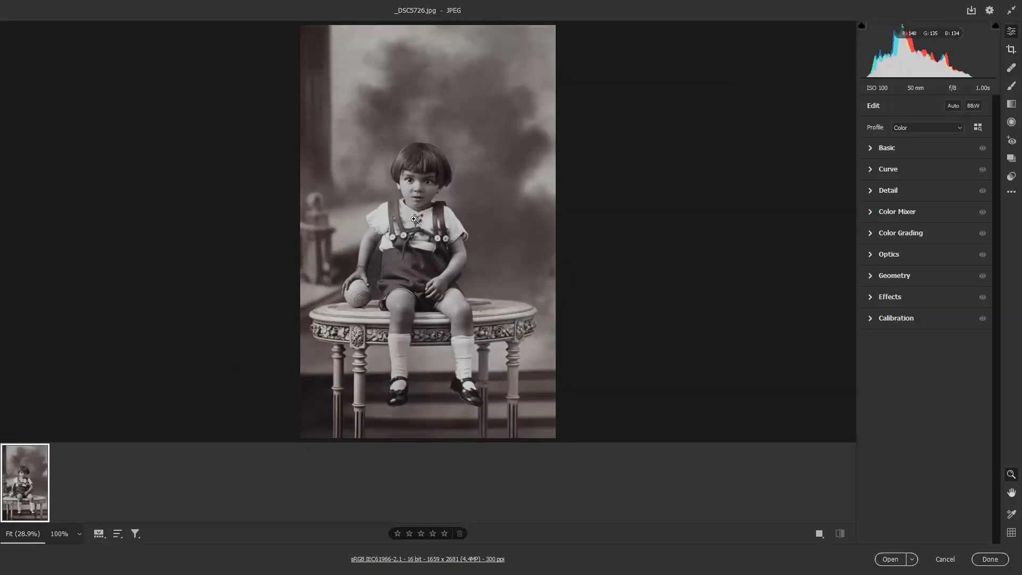
# - Run Super Resolution Enhance on _DSC5726.jpg to create _DSC5726-Enhanced-1.dng
pyautogui.rightClick(400, 377)
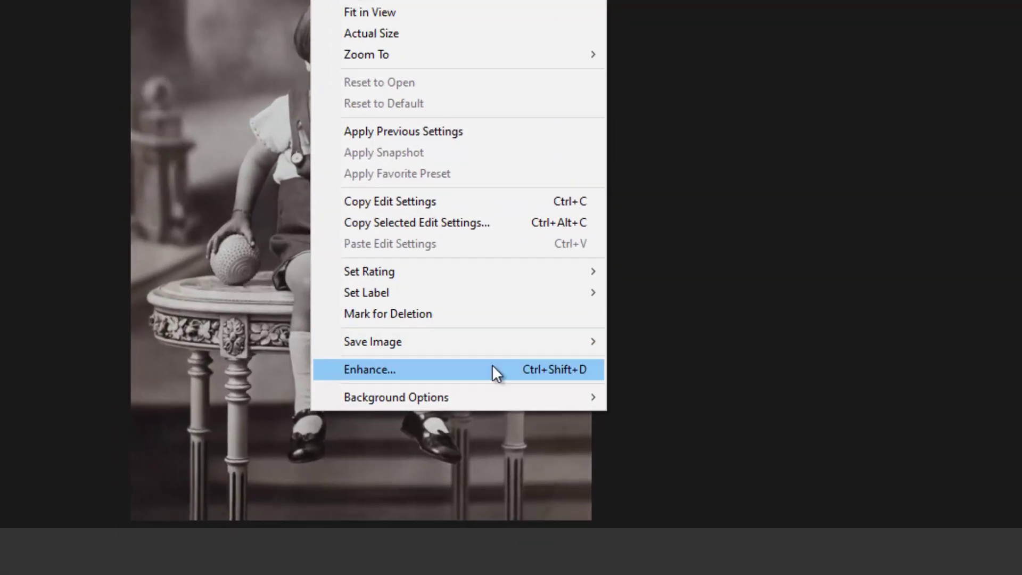
pyautogui.click(497, 398)
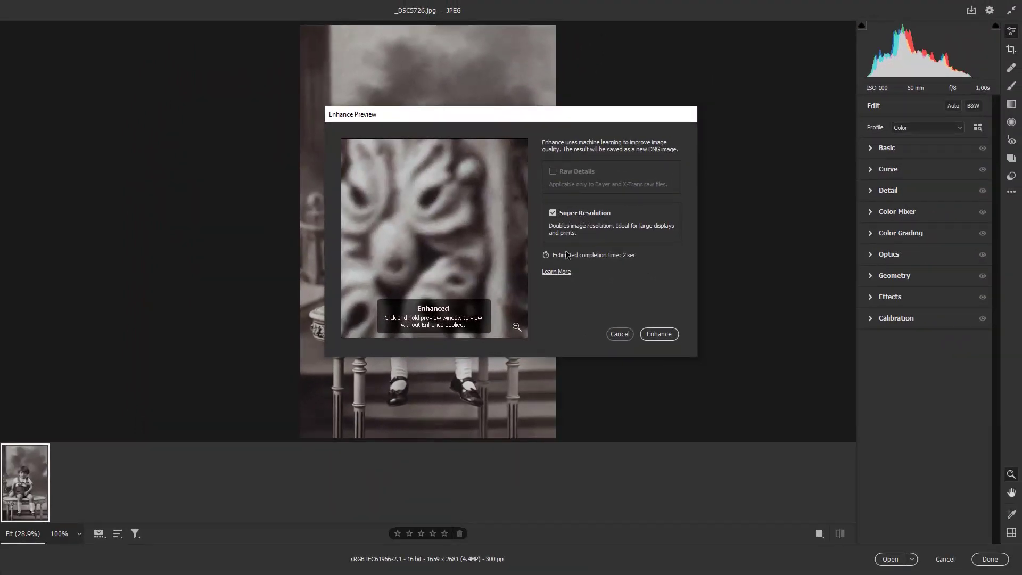
pyautogui.click(656, 334)
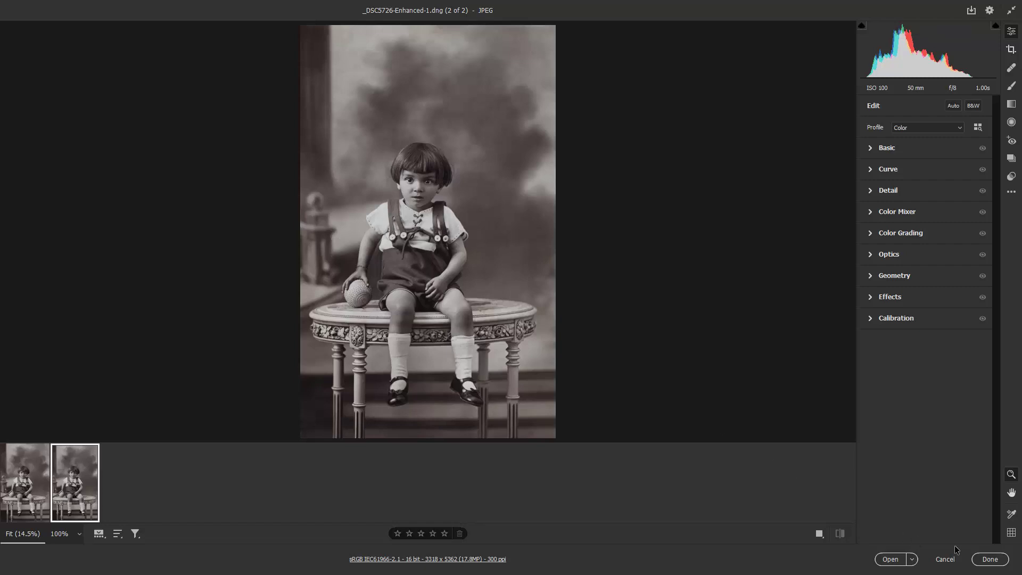
# - Close Camera Raw and select the black-and-white Miguel.jpg portrait in Bridge
pyautogui.click(945, 560)
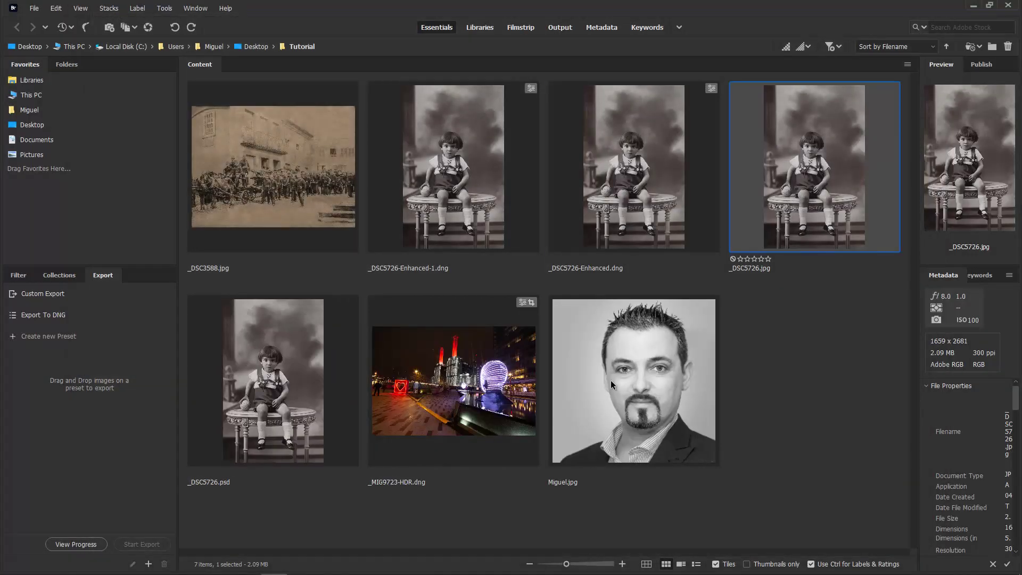
pyautogui.click(613, 380)
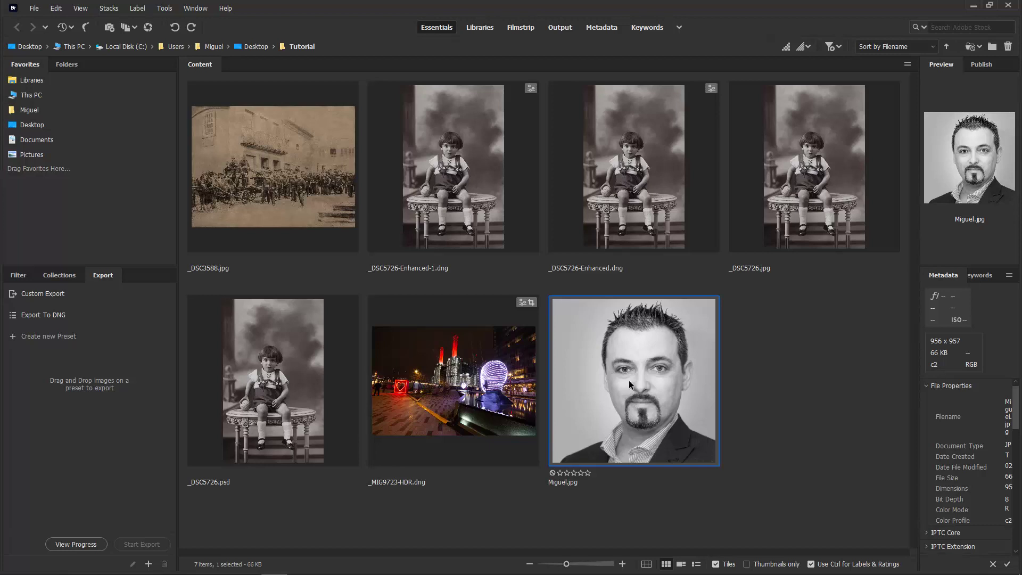
# - Open Miguel.jpg in Camera Raw and run Super Resolution Enhance on it
pyautogui.click(148, 27)
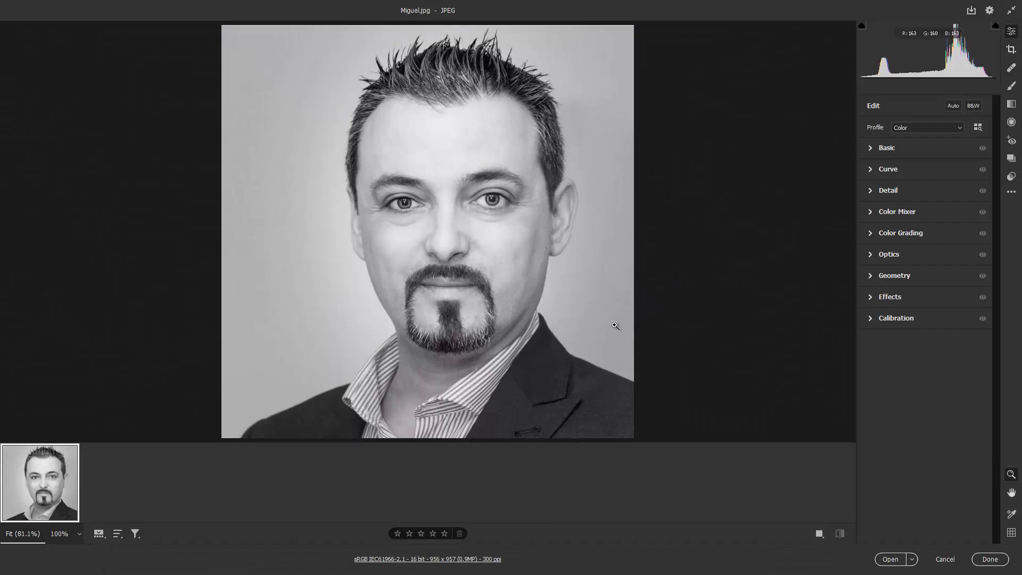
pyautogui.rightClick(449, 229)
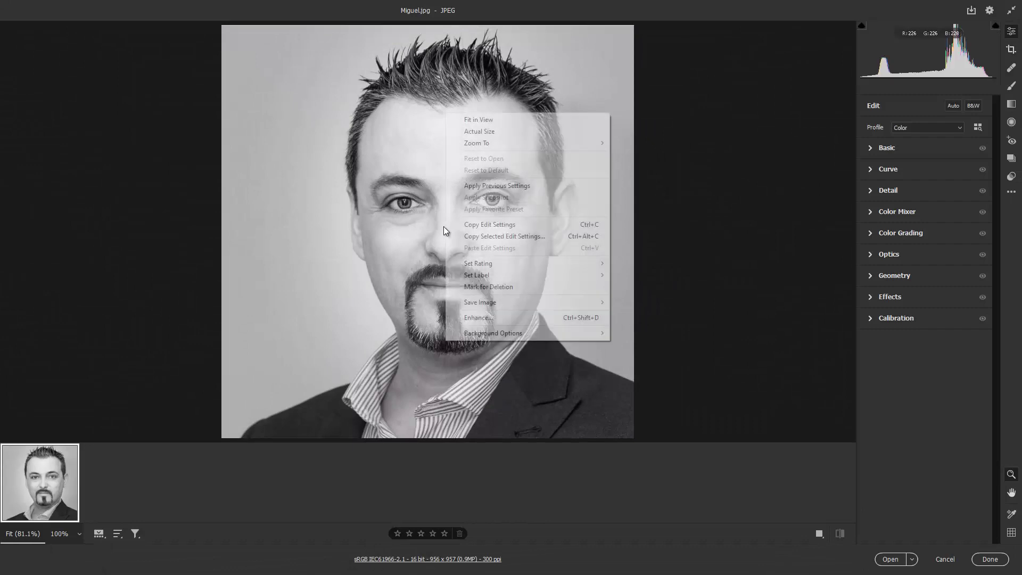
pyautogui.click(511, 318)
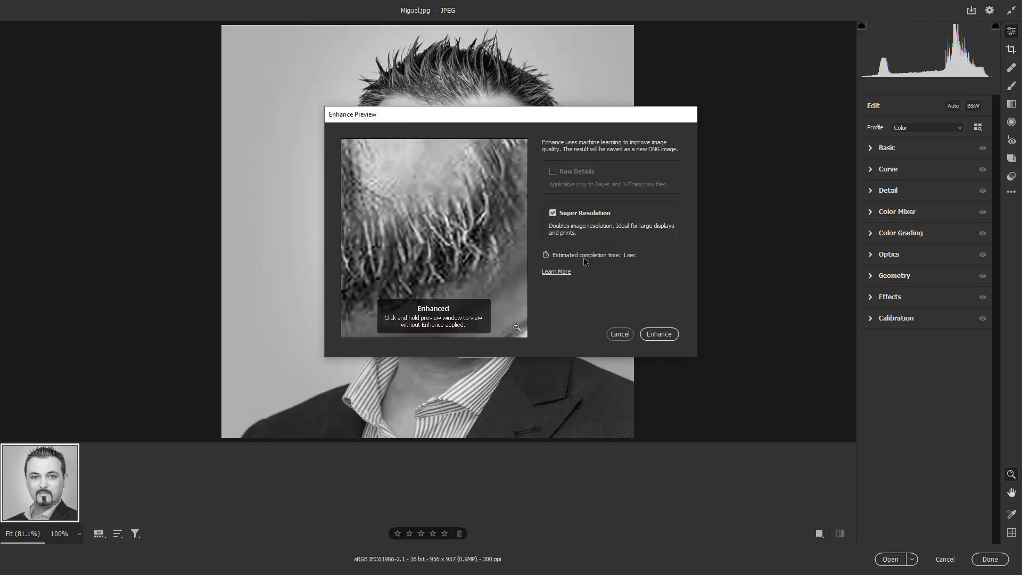
pyautogui.click(655, 334)
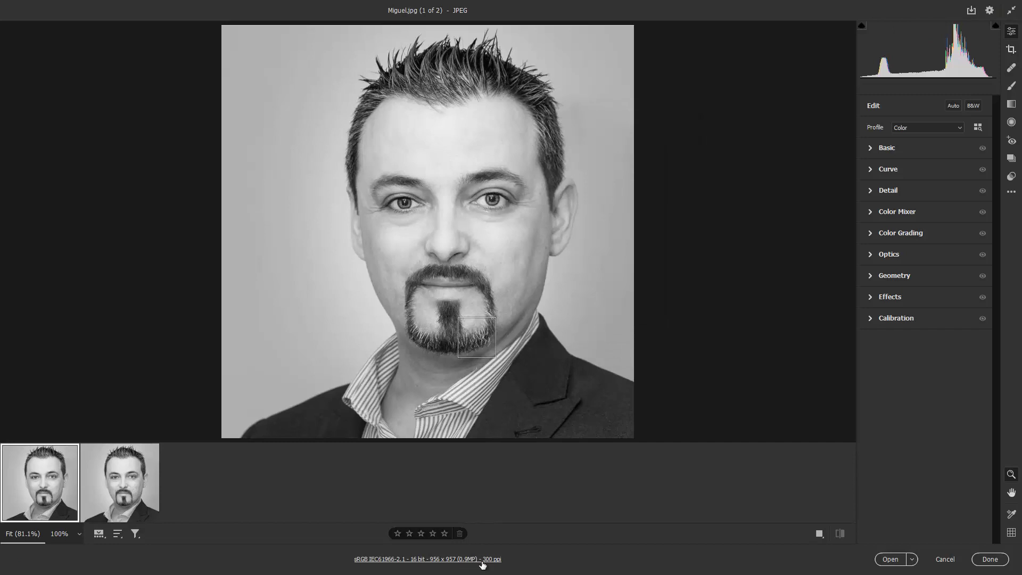
# - Inspect Miguel-Enhanced.dng at 100% on the left eye, then close Camera Raw
pyautogui.click(96, 492)
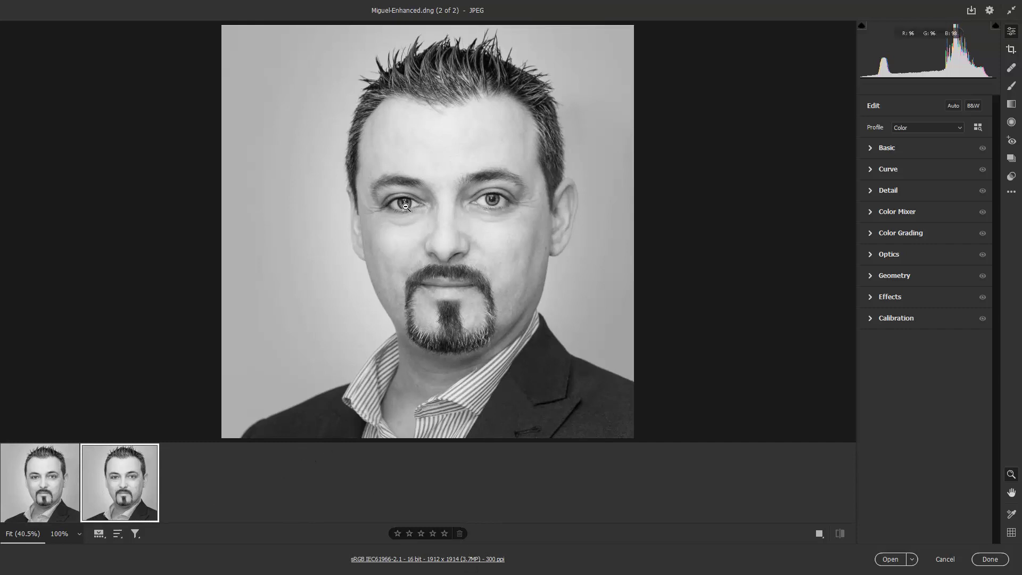
pyautogui.click(407, 208)
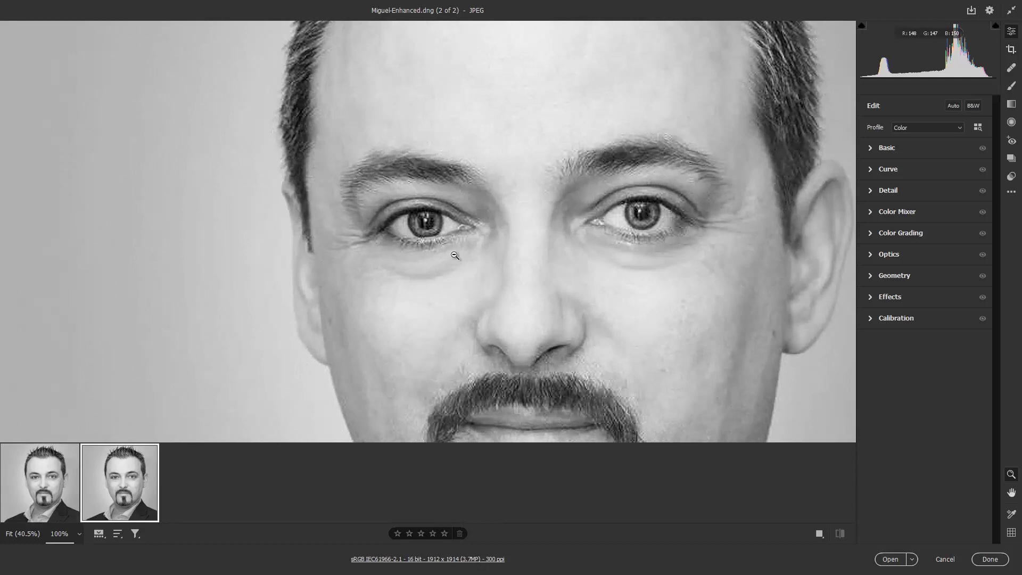
pyautogui.click(946, 562)
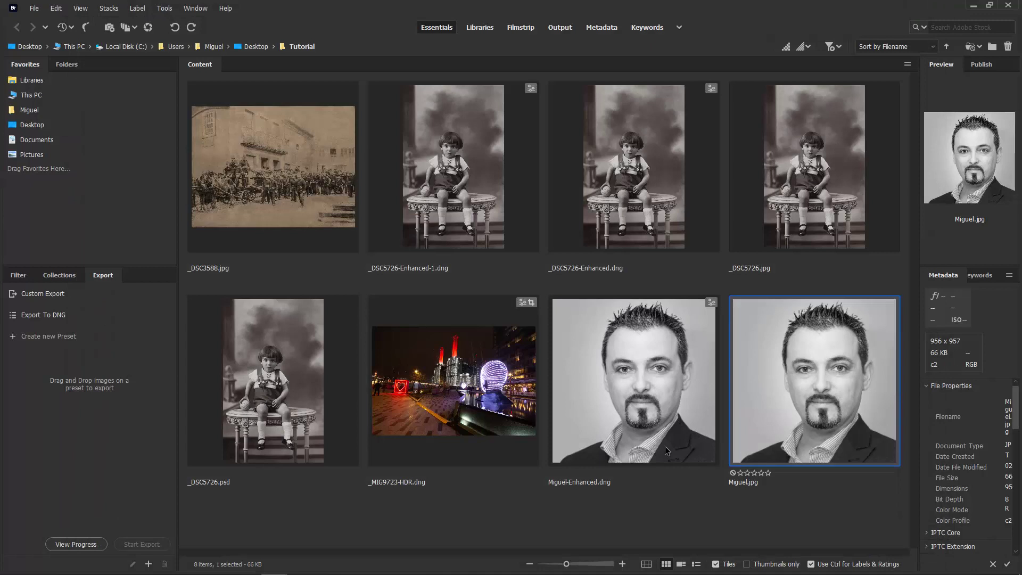
# - Open _MIG9723-HDR.dng in Camera Raw and zoom into the scaffolded building and back out
pyautogui.click(445, 388)
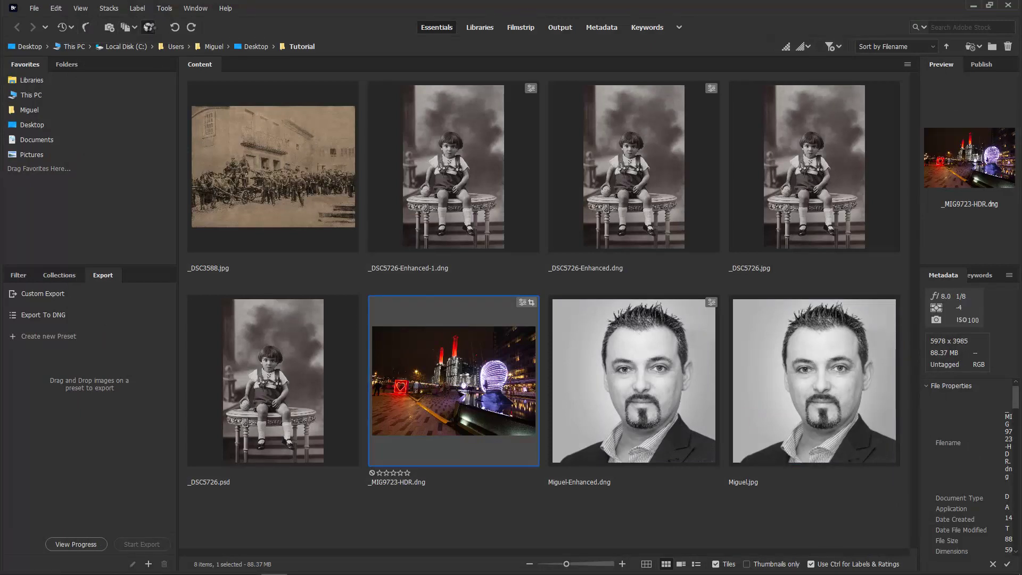
pyautogui.click(149, 26)
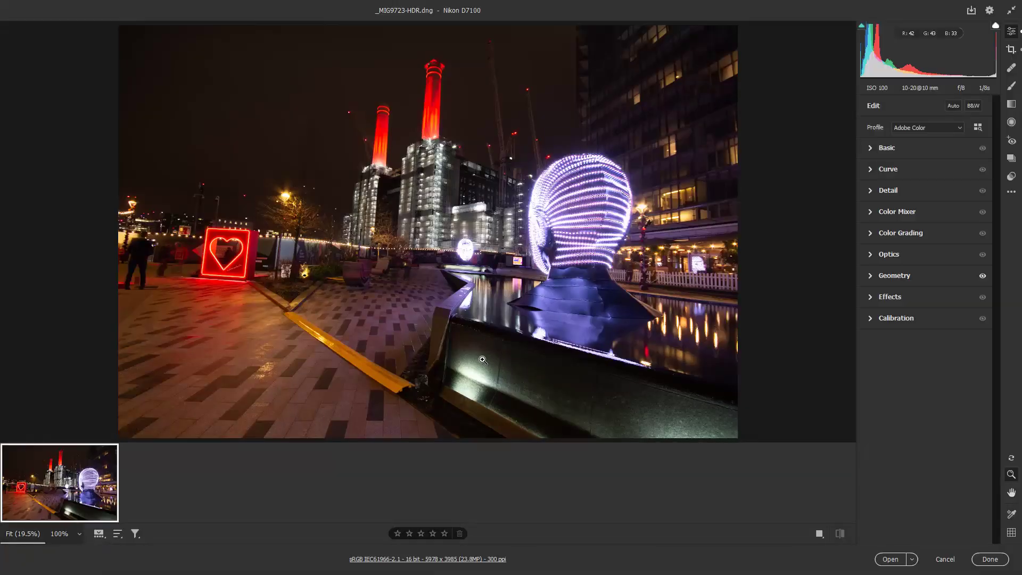
pyautogui.moveTo(416, 191); pyautogui.dragTo(495, 207)
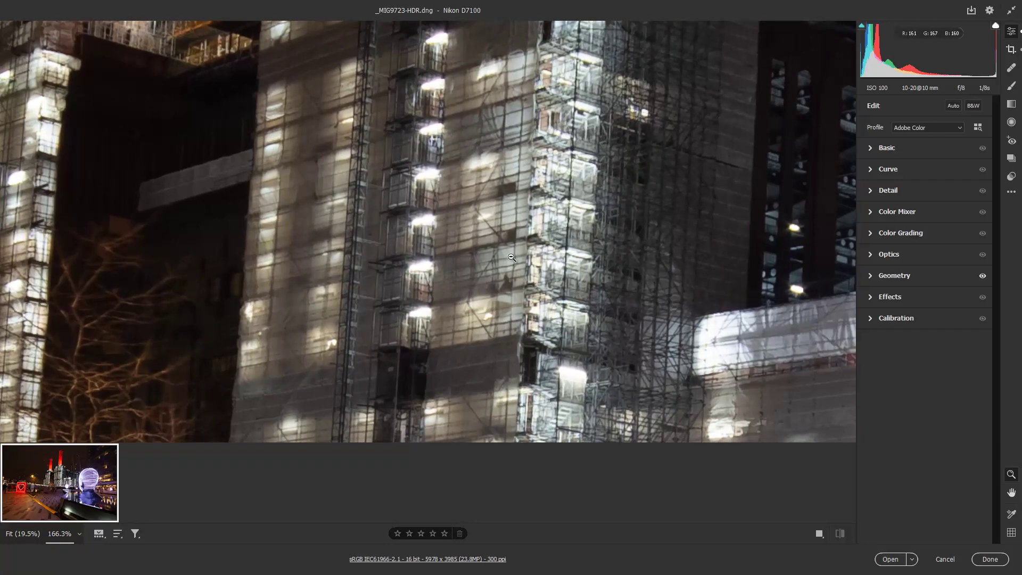
pyautogui.moveTo(509, 257); pyautogui.dragTo(350, 253)
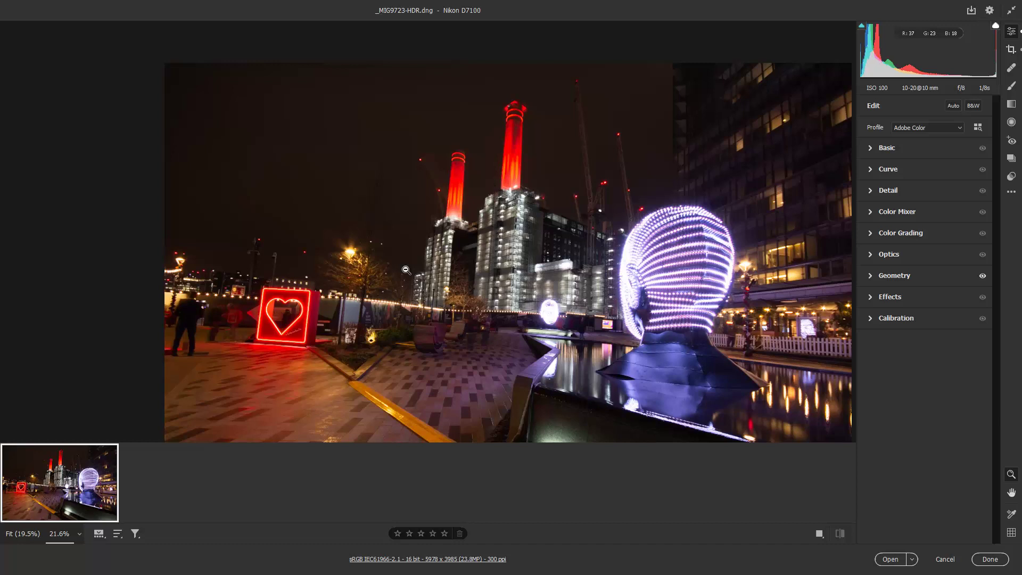
# - Run Super Resolution Enhance on the _MIG9723-HDR.dng night photo
pyautogui.rightClick(415, 257)
pyautogui.click(468, 345)
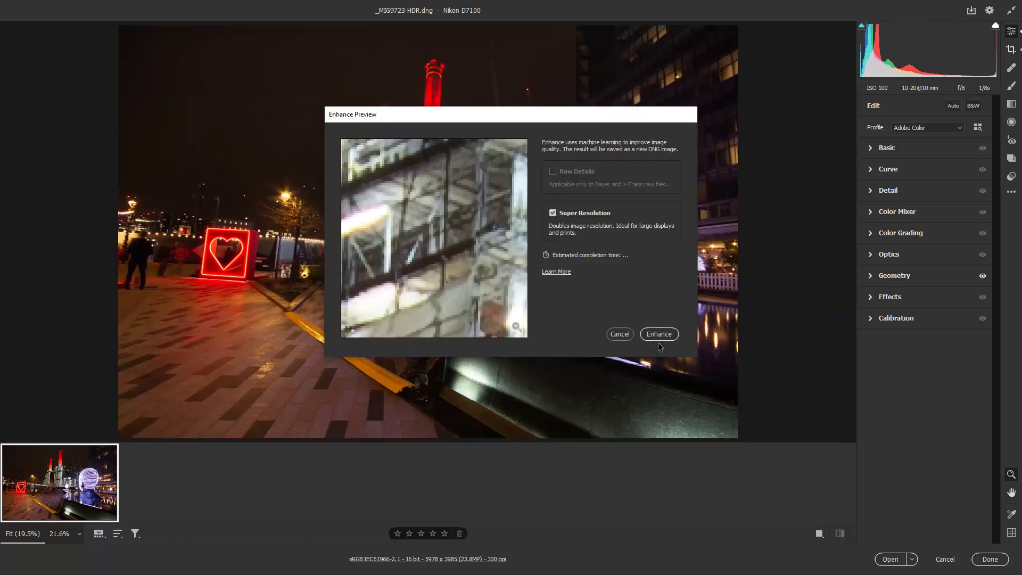
pyautogui.click(659, 335)
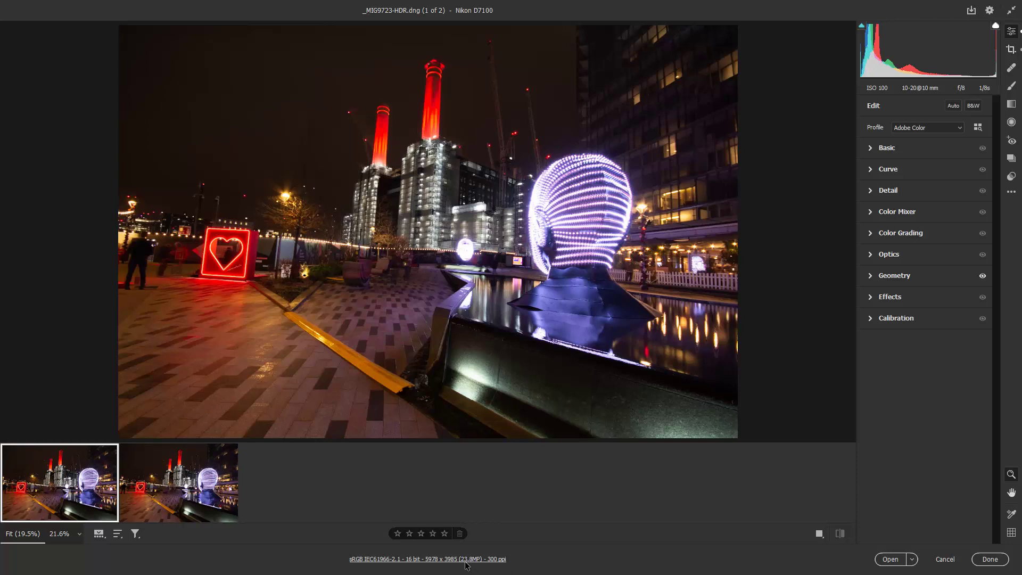
# - Inspect _MIG9723-HDR-Enhanced.dng zoomed in on the power station, then return to full view
pyautogui.click(160, 489)
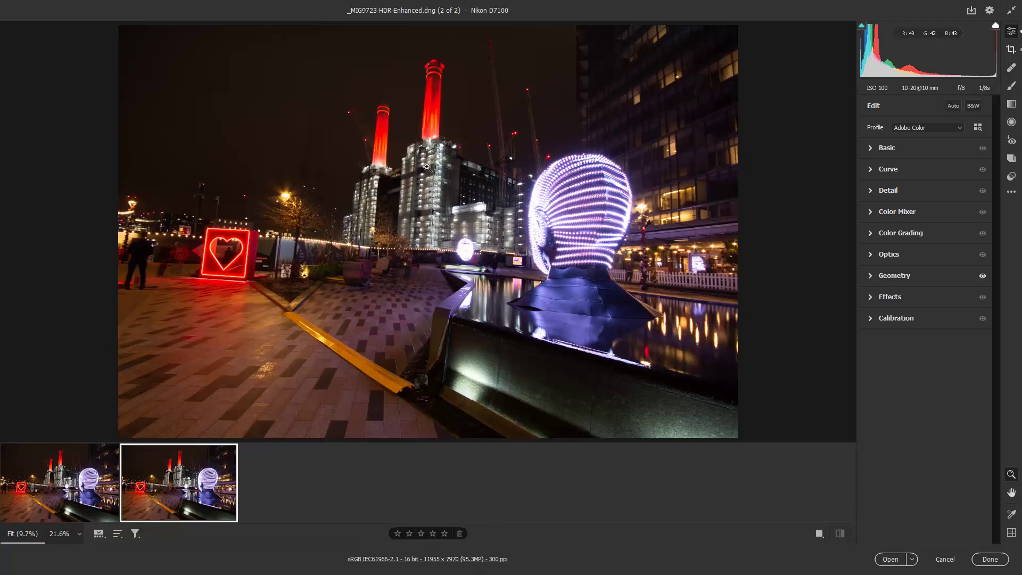
pyautogui.moveTo(420, 170); pyautogui.dragTo(612, 206)
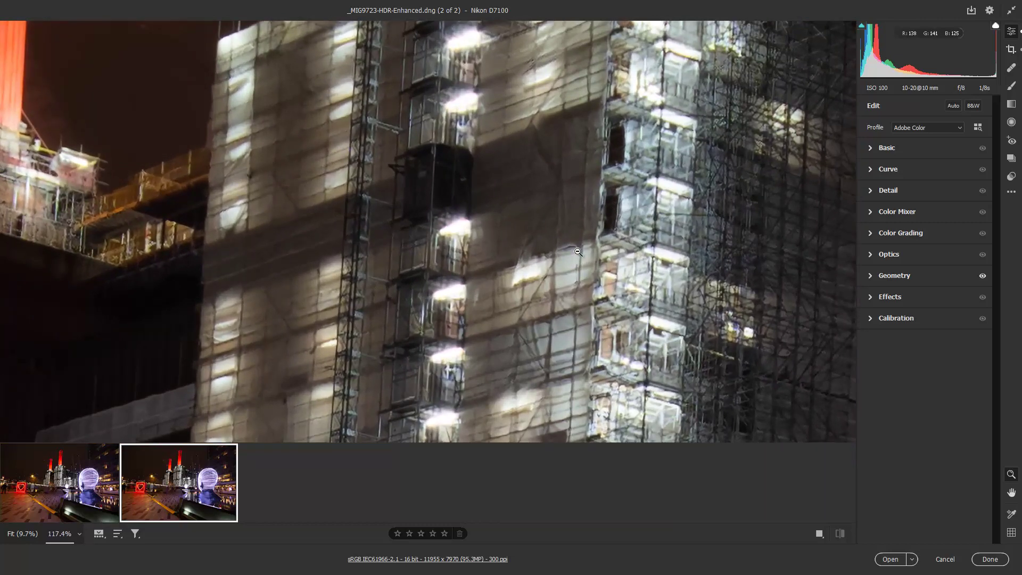
pyautogui.click(543, 259)
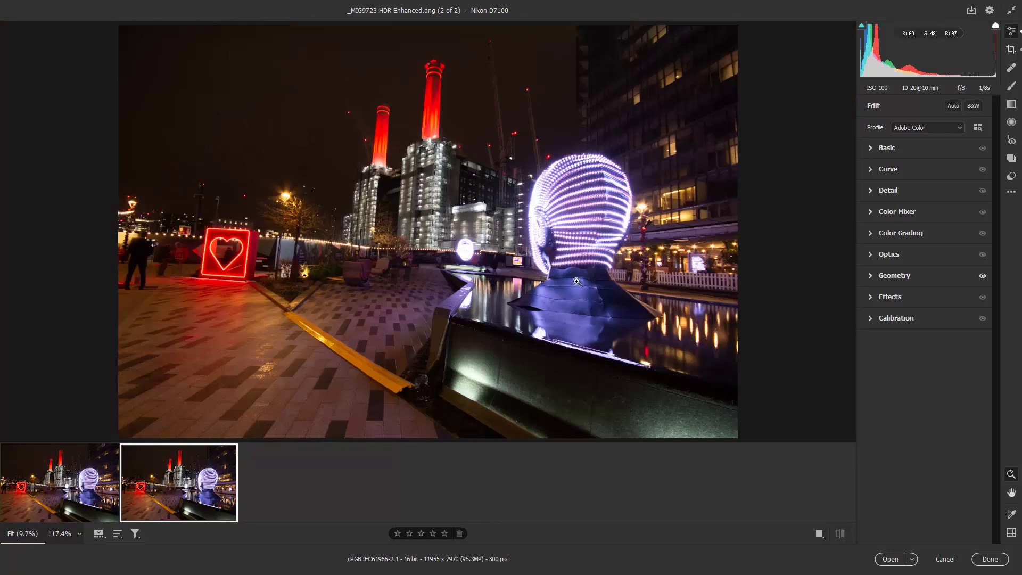
# - Close the HDR photo, open the sepia firemen photo _DSC3588.jpg in Camera Raw, and zoom in
pyautogui.click(943, 559)
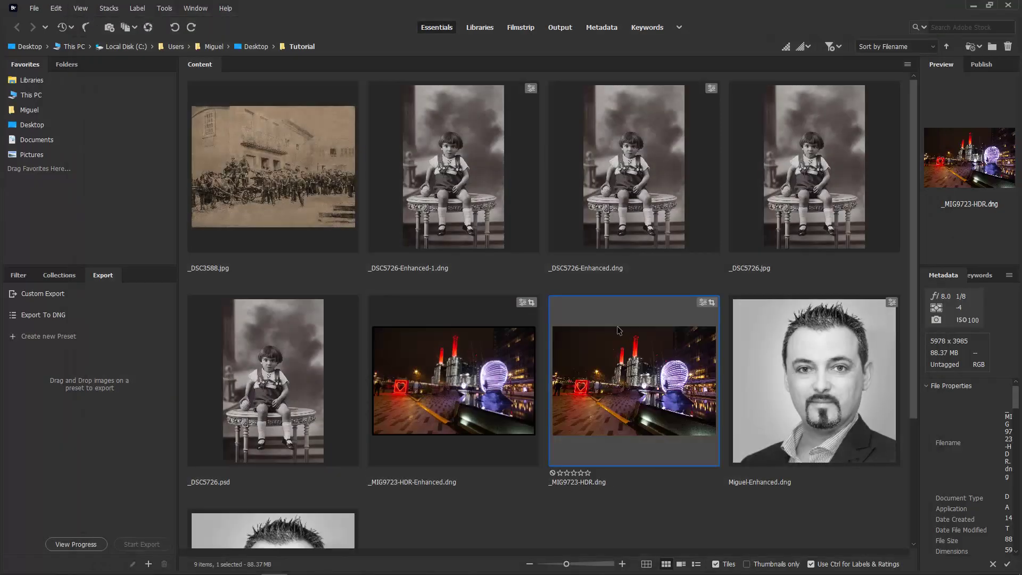
pyautogui.click(274, 180)
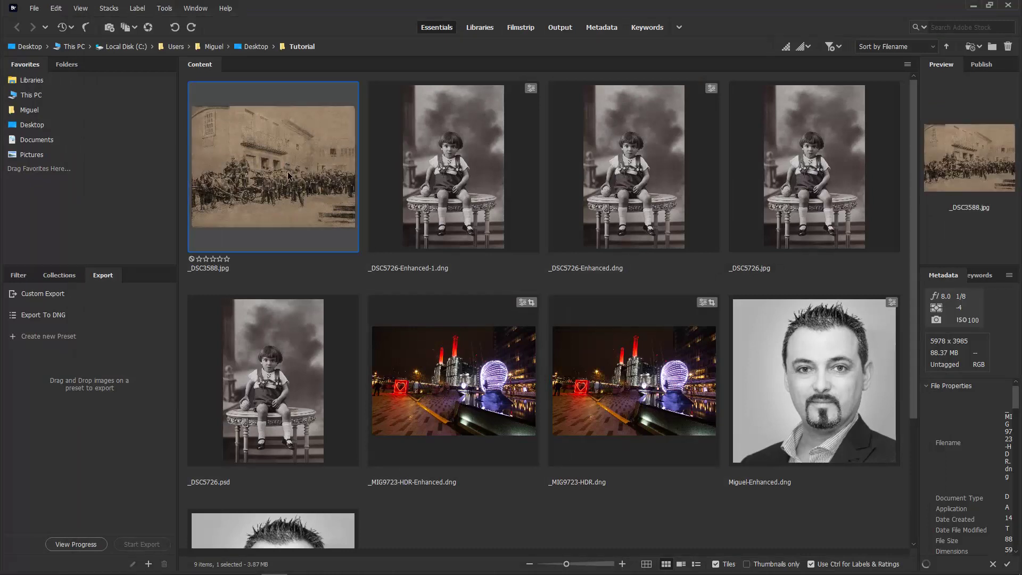
pyautogui.click(148, 27)
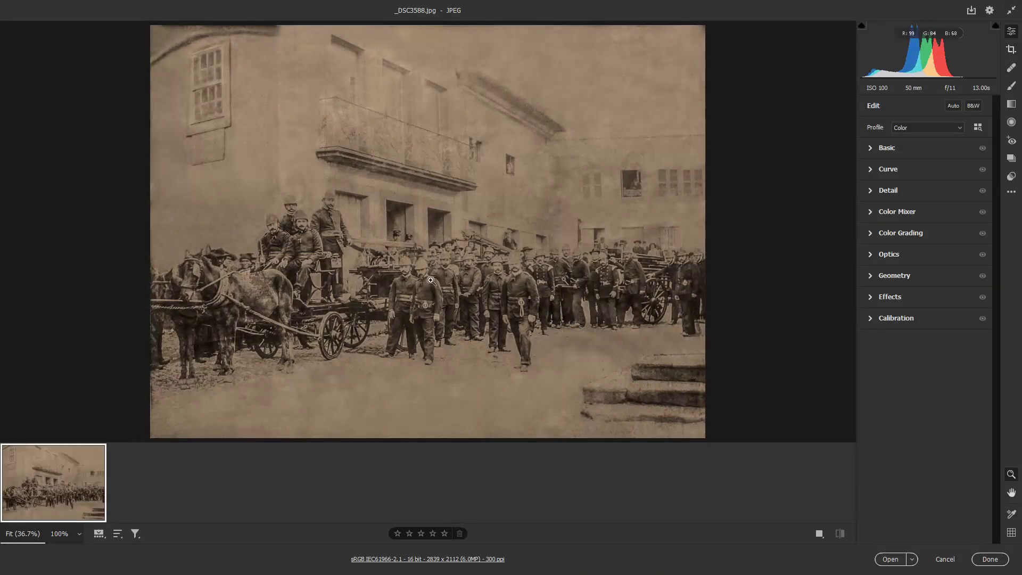
pyautogui.moveTo(404, 274)
pyautogui.mouseDown()
pyautogui.moveTo(491, 288)
pyautogui.moveTo(487, 307)
pyautogui.moveTo(404, 295)
pyautogui.mouseUp()
# - Run Super Resolution Enhance on the sepia _DSC3588.jpg photo
pyautogui.rightClick(444, 261)
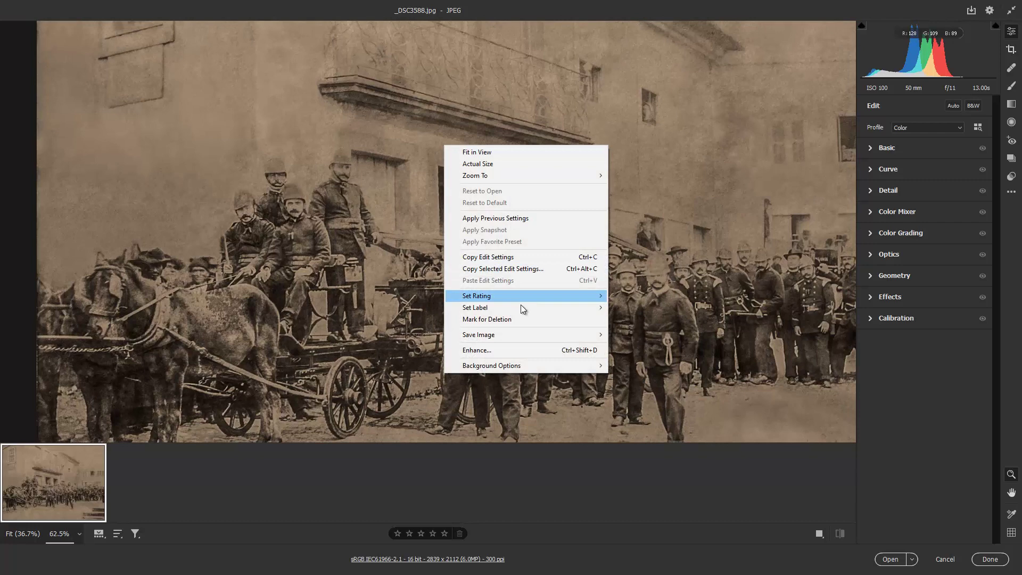
pyautogui.click(539, 350)
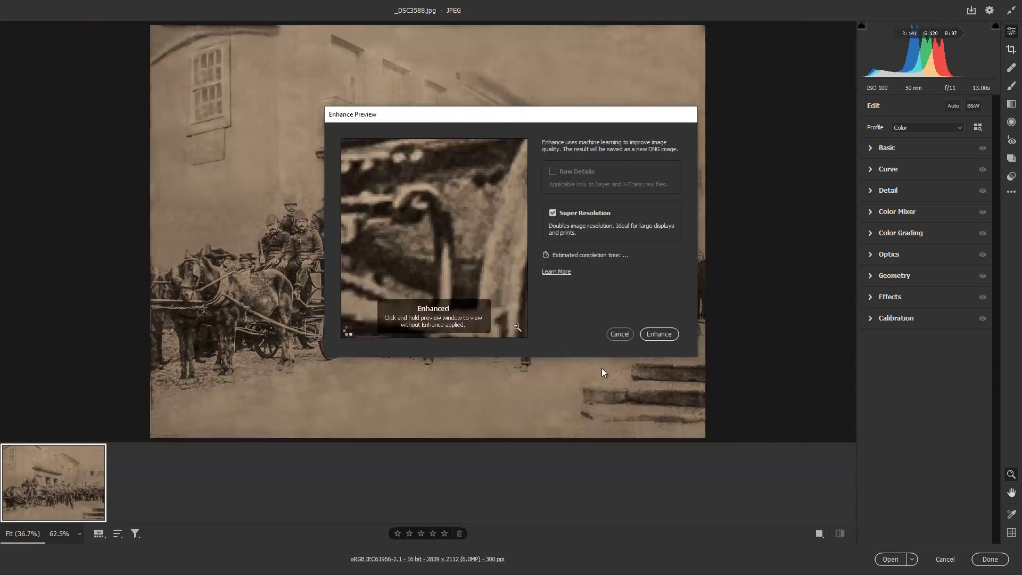
pyautogui.click(668, 336)
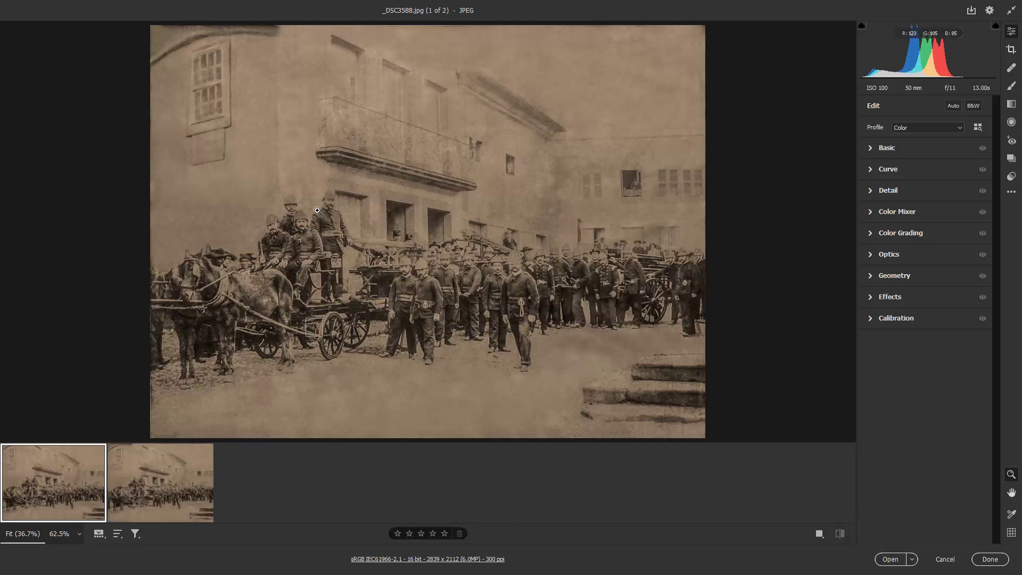
# - Compare _DSC3588-Enhanced.dng sharpness by zooming into the firemen and back out
pyautogui.click(136, 465)
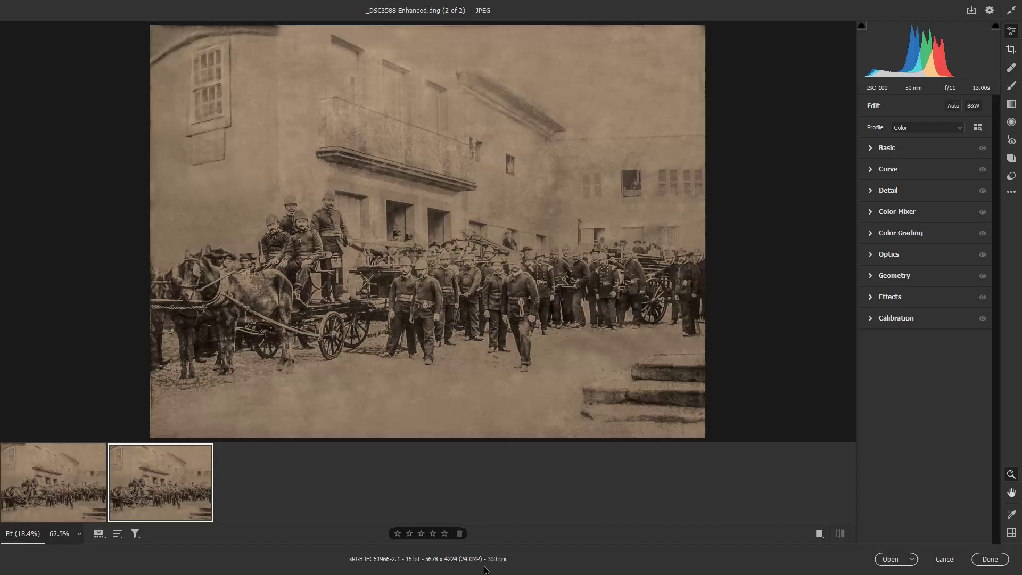
pyautogui.moveTo(423, 279); pyautogui.dragTo(564, 292)
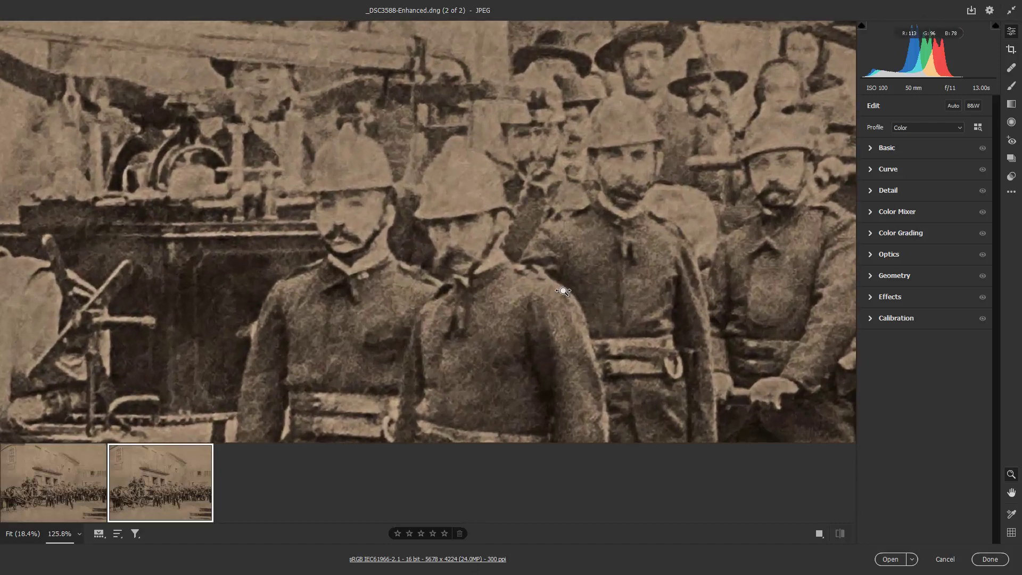
pyautogui.moveTo(563, 292); pyautogui.dragTo(419, 299)
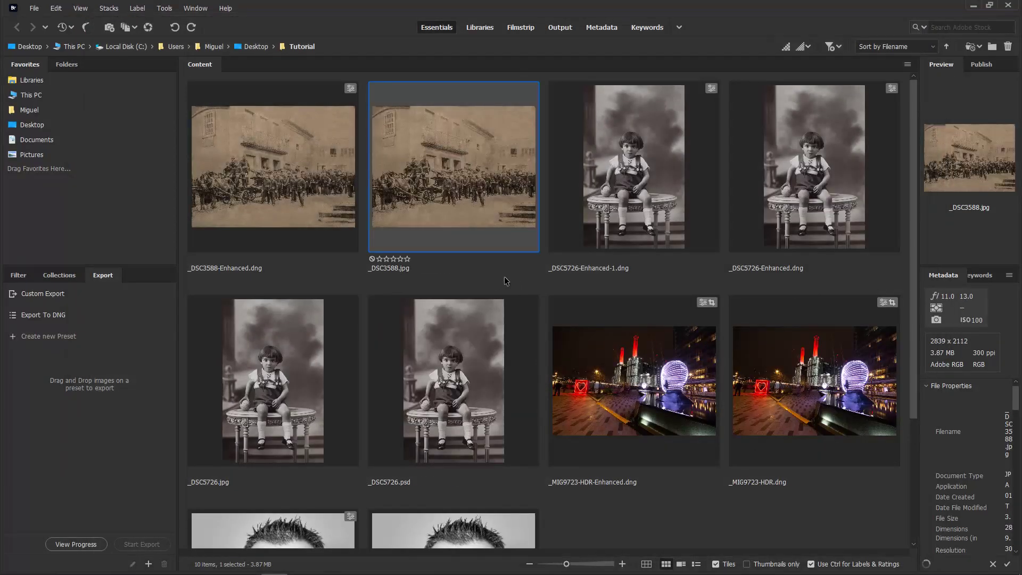
pyautogui.scroll(-3, 494, 279)
pyautogui.scroll(2, 494, 279)
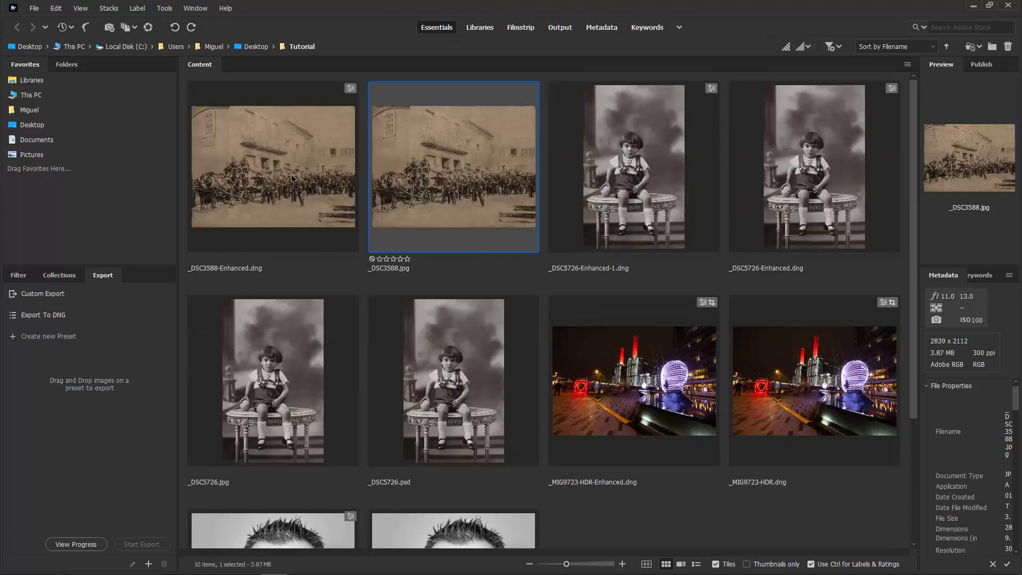